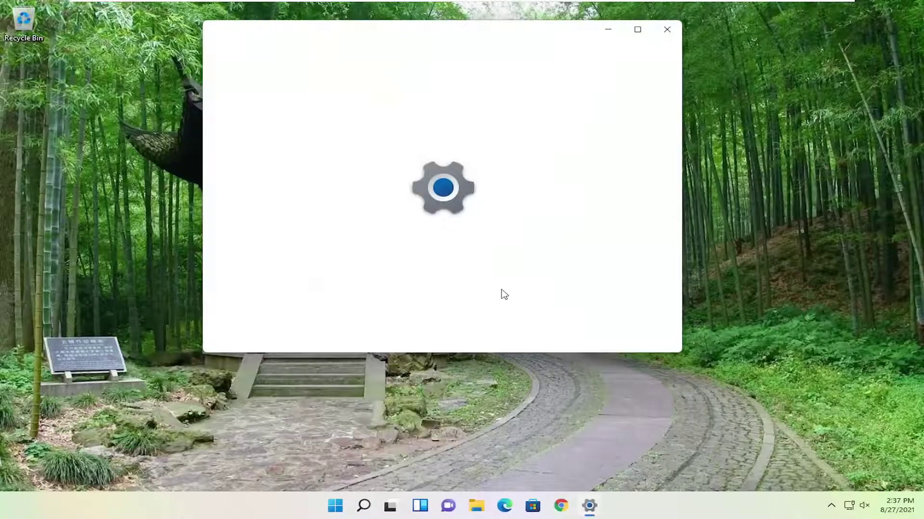
Set the taskbar alignment to Left in the taskbar behaviors and close the Settings window.
scroll(569, 245, "down", 3)
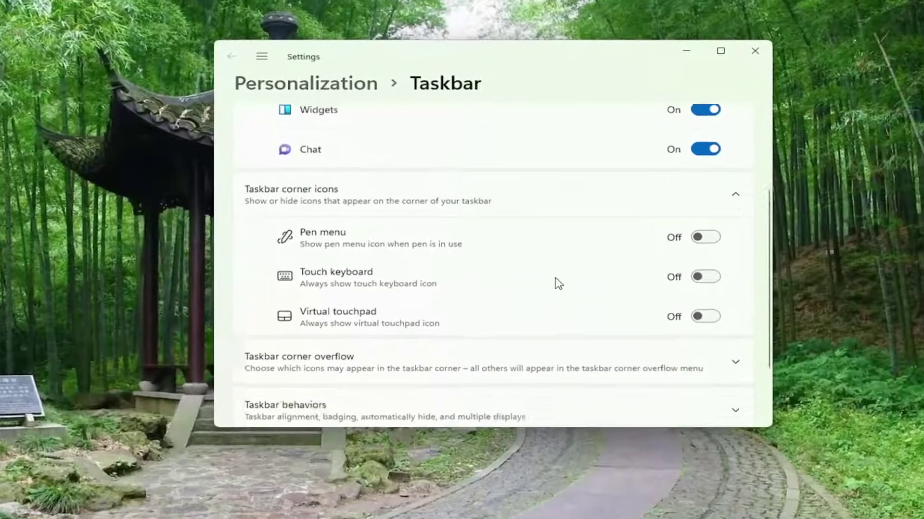
scroll(558, 284, "down", 2)
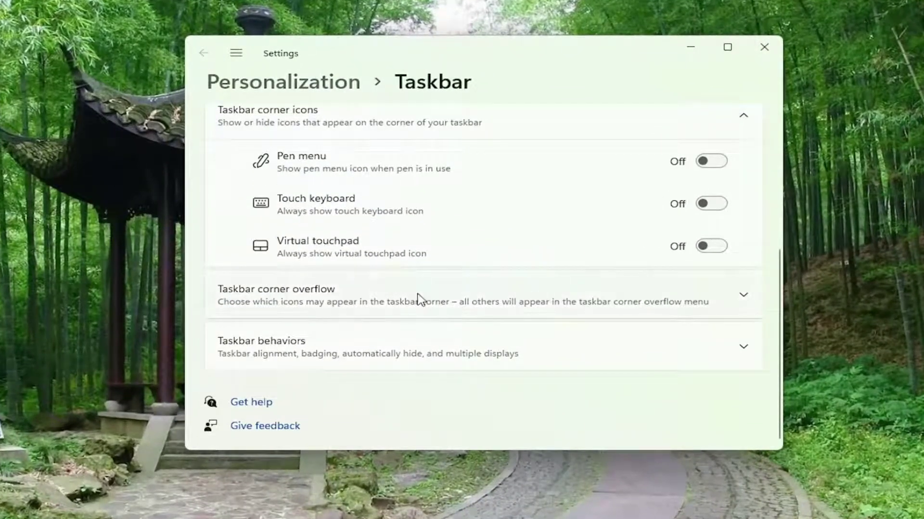
left_click(412, 352)
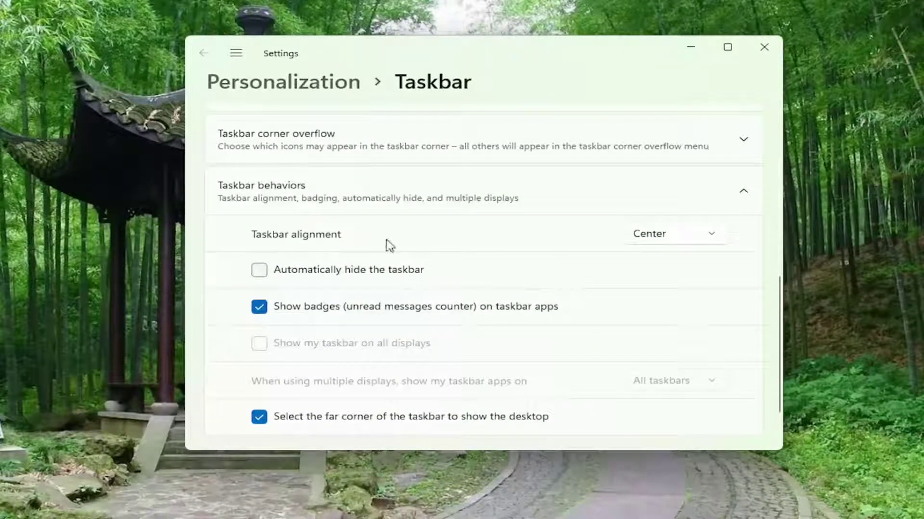
left_click(678, 234)
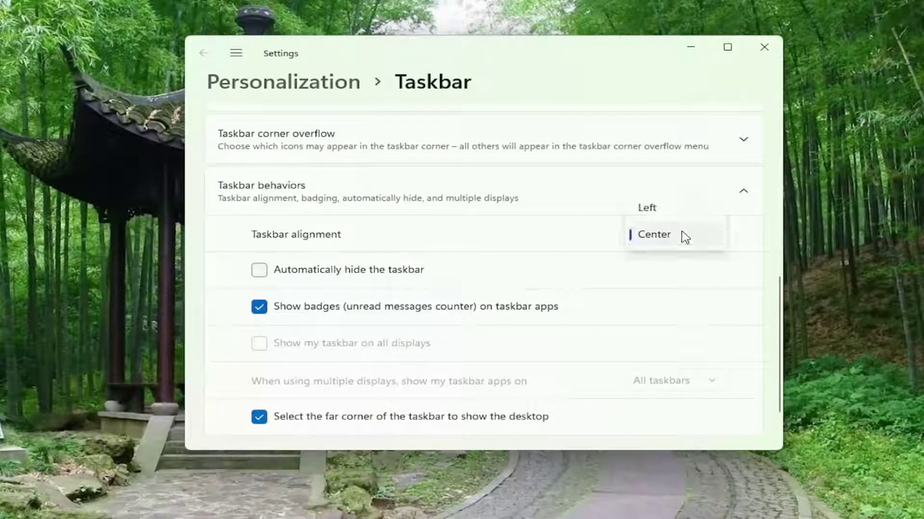
left_click(656, 212)
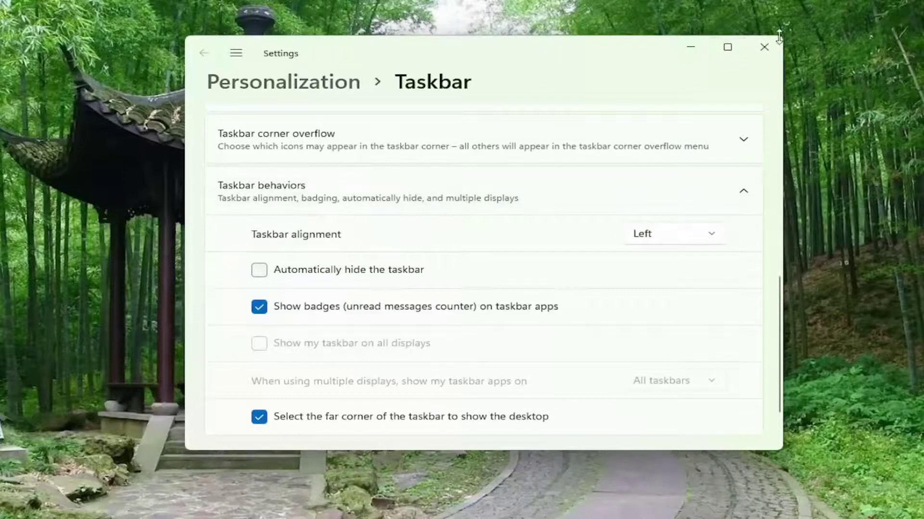
left_click(764, 46)
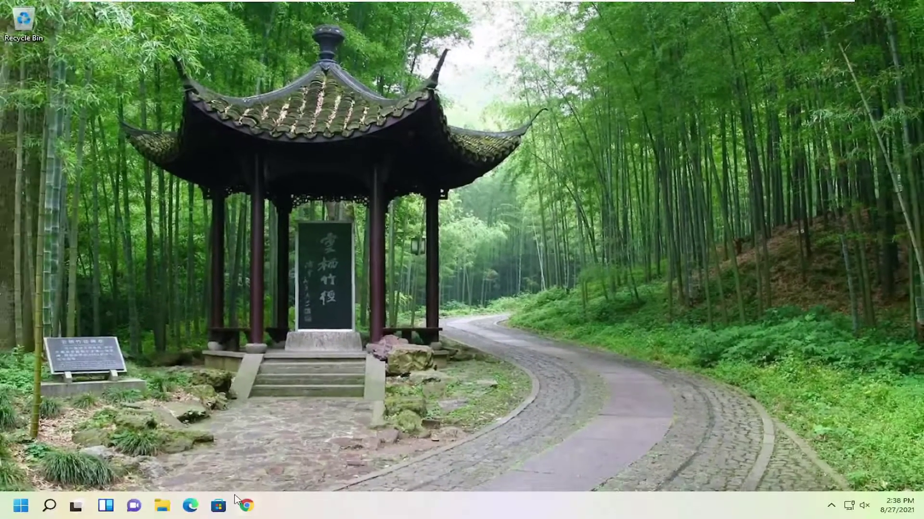
Switch to Chrome, search the web for "classic shell" and open the official Classic Shell website.
left_click(247, 506)
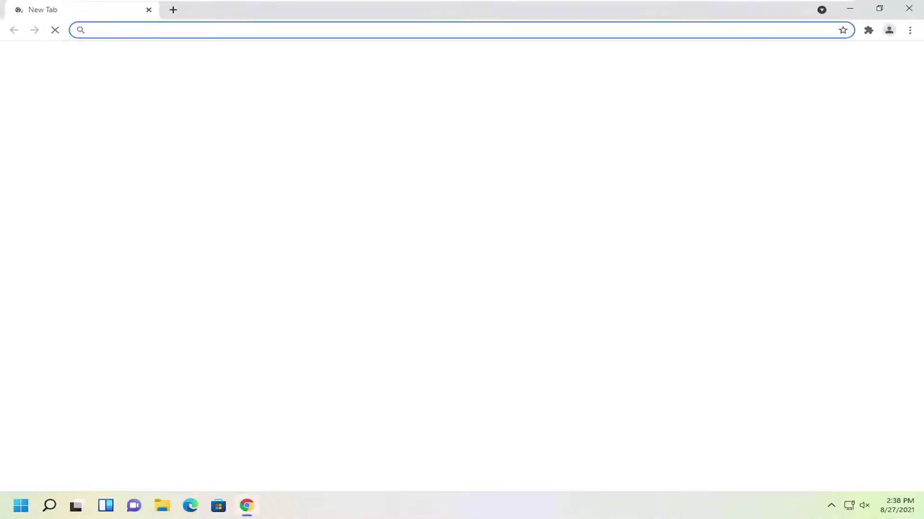
type("classic shell")
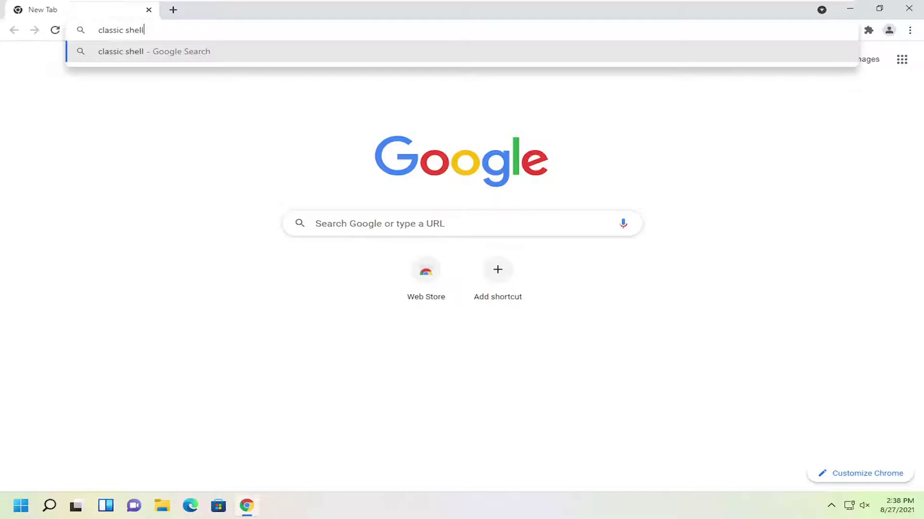
key("Return")
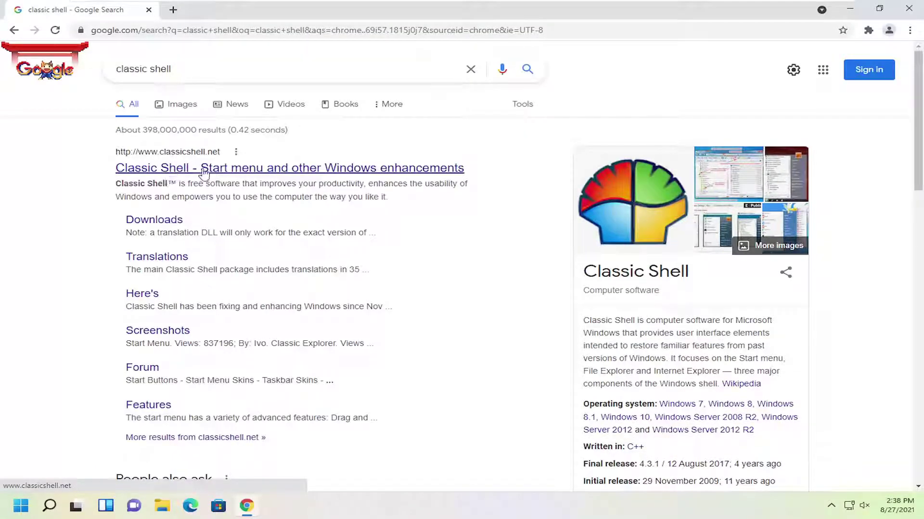
left_click(239, 169)
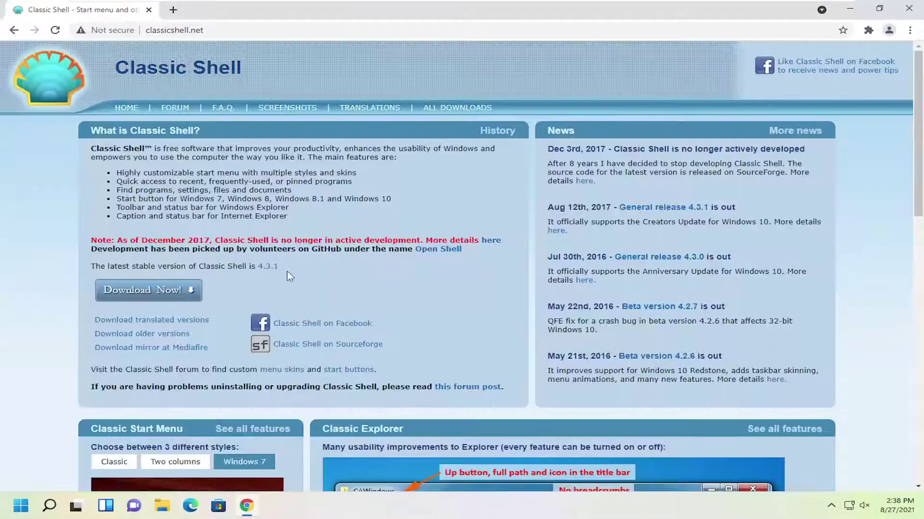
Download the English Classic Shell Windows installer from FossHub and launch the downloaded file.
scroll(289, 272, "down", 2)
left_click(147, 178)
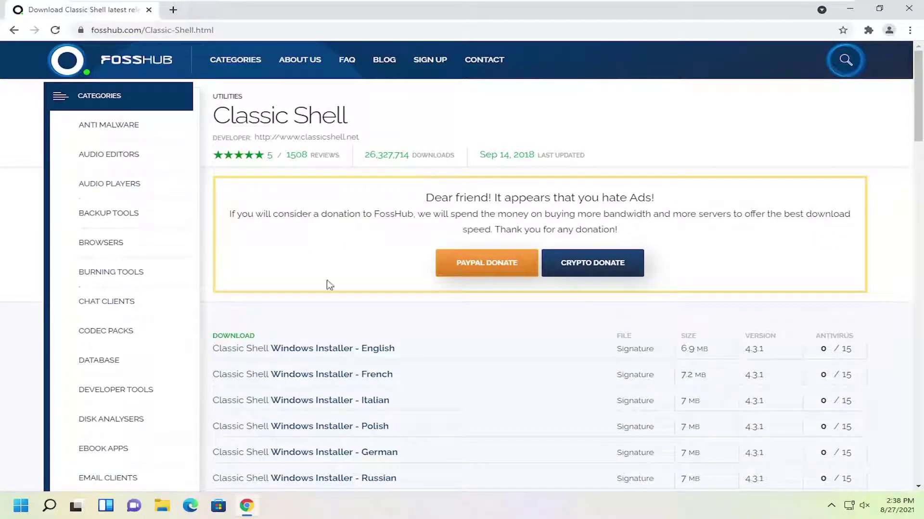
scroll(325, 340, "down", 2)
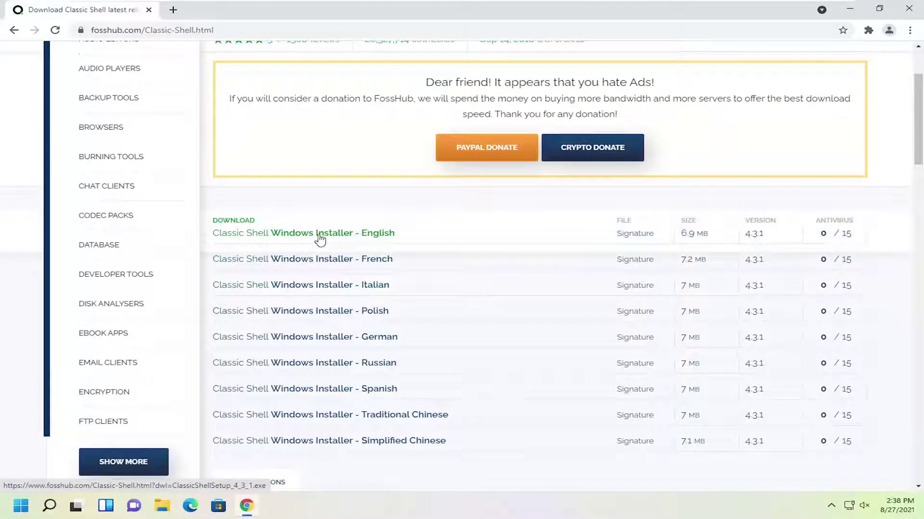
left_click(377, 235)
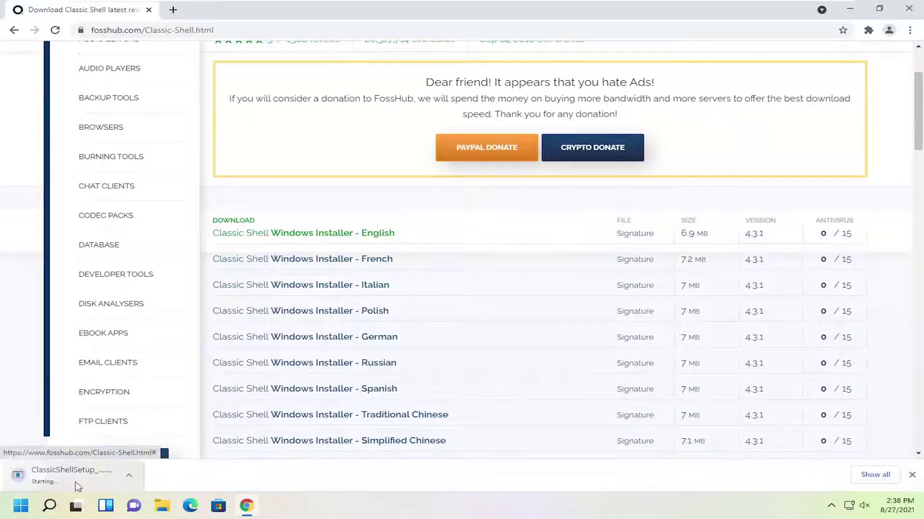
left_click(66, 483)
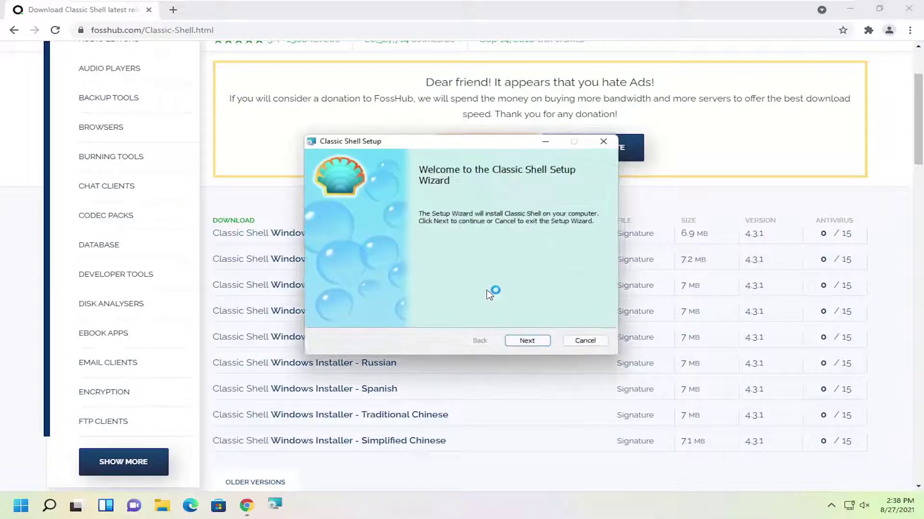
Install Classic Shell with the license terms accepted and administrator changes allowed, finish the wizard and close the readme.
left_click(527, 341)
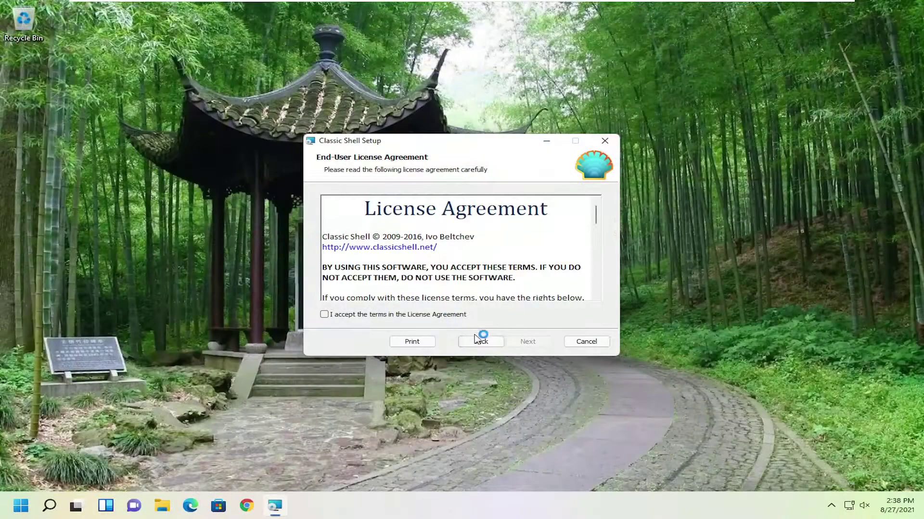
left_click(345, 315)
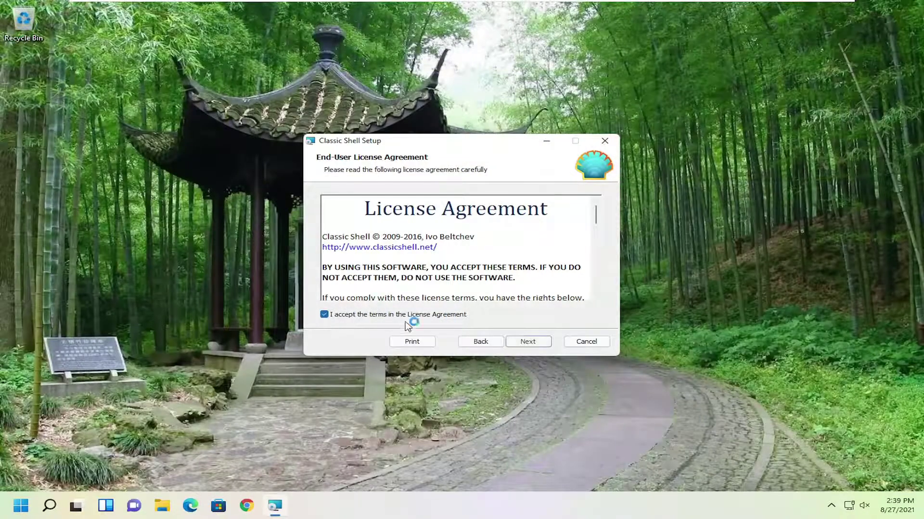
left_click(527, 341)
left_click(528, 342)
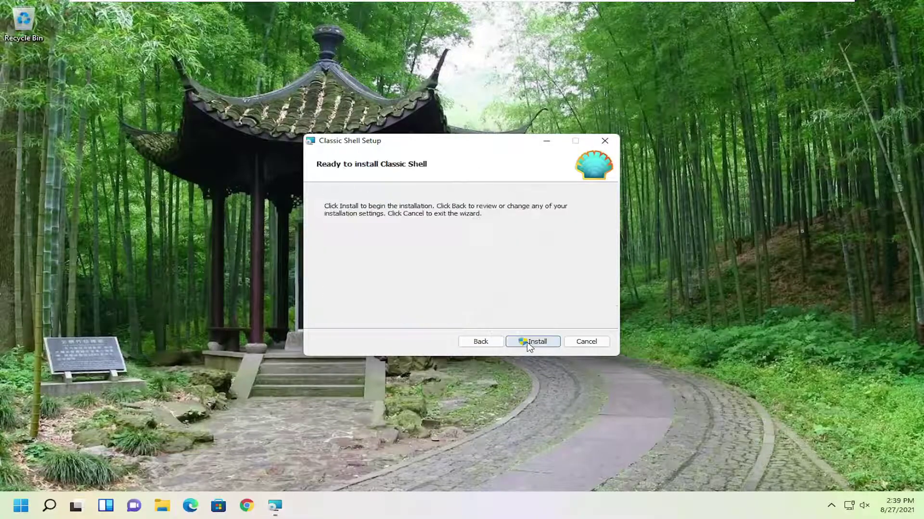
left_click(529, 342)
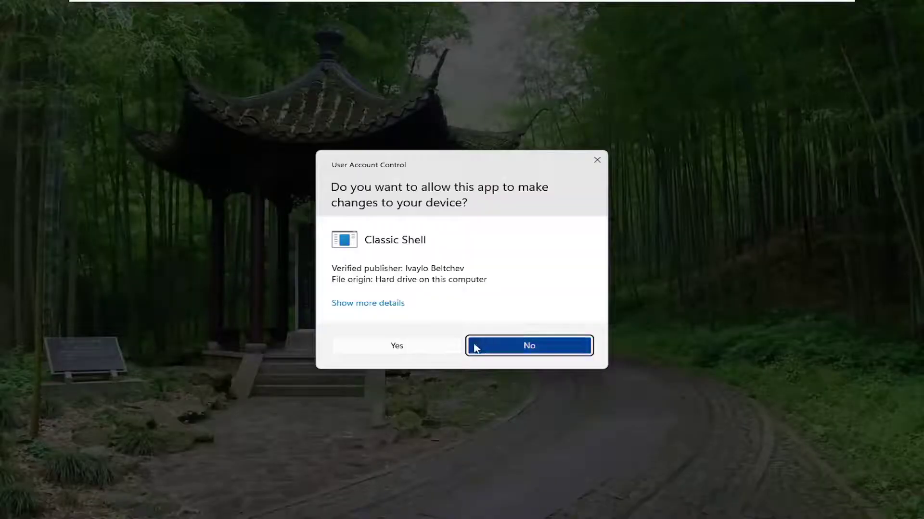
left_click(475, 346)
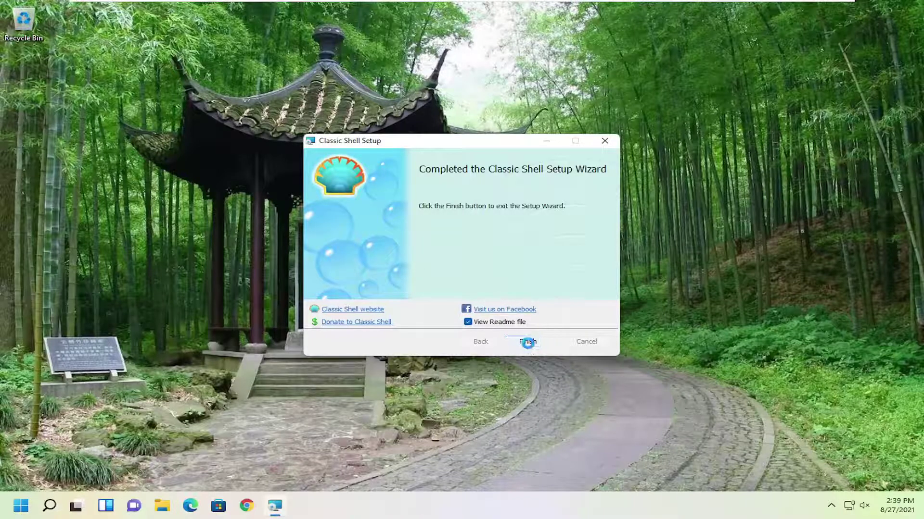
left_click(529, 344)
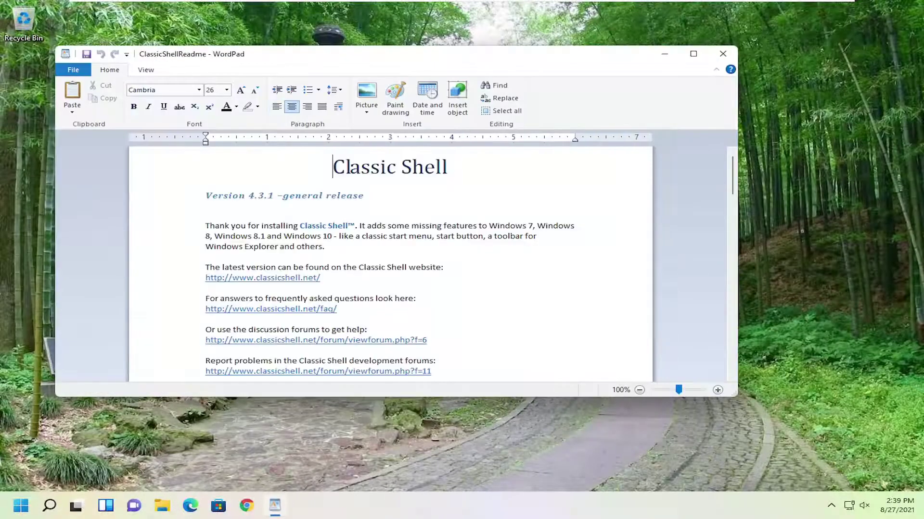
left_click(723, 53)
Search the Start menu for "classic" and open Classic Start Menu Settings.
left_click(18, 505)
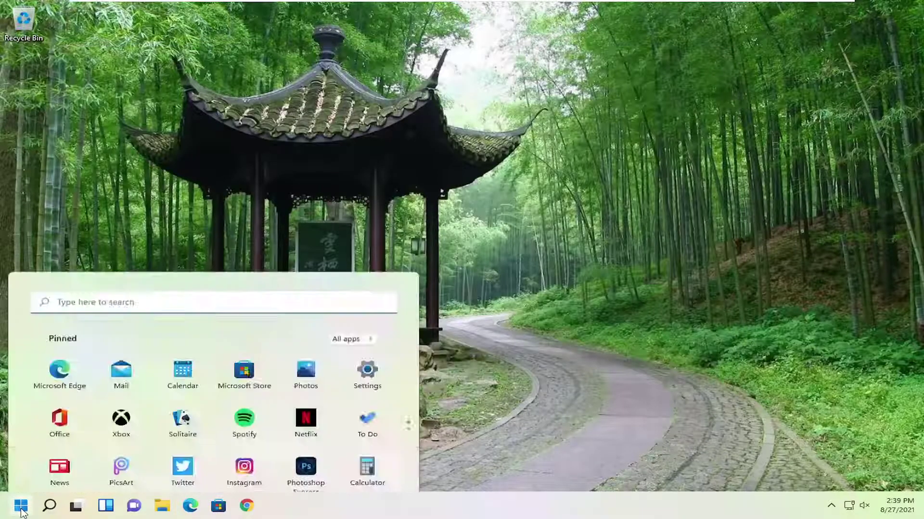
type("classic")
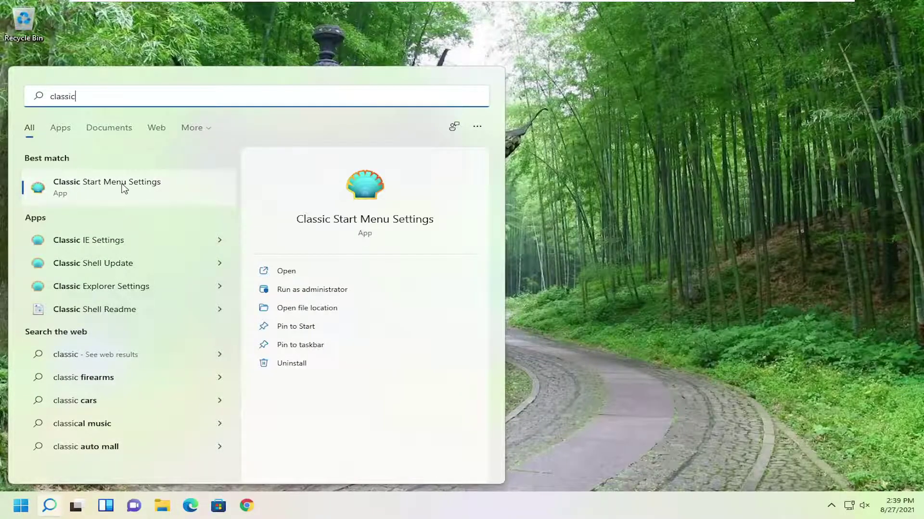
left_click(140, 182)
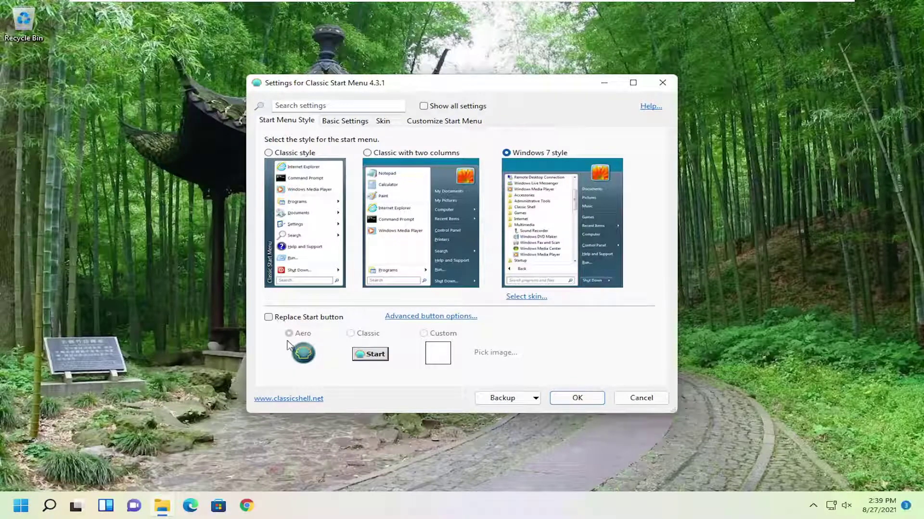
Enable replacing the Start button, try the Classic look, select the Aero button and dismiss the mail notification.
left_click(280, 318)
left_click(364, 351)
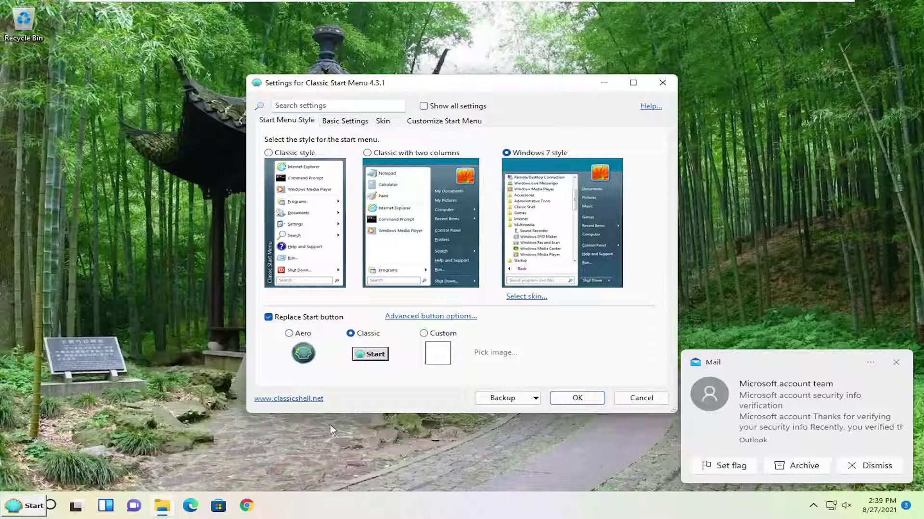
left_click(424, 334)
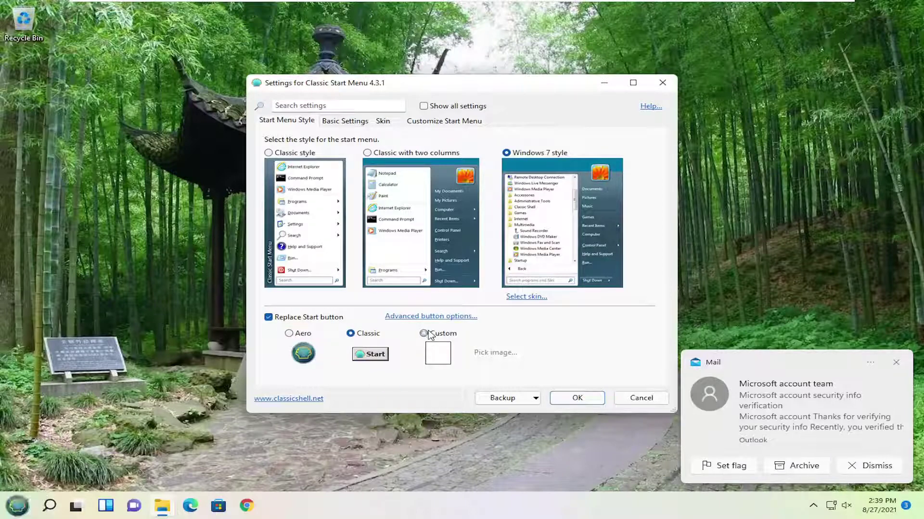
left_click(293, 338)
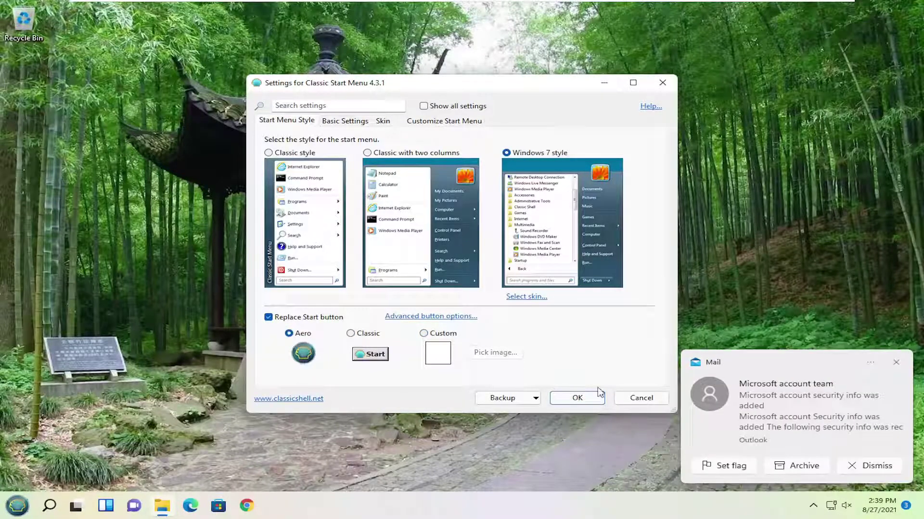
left_click(895, 363)
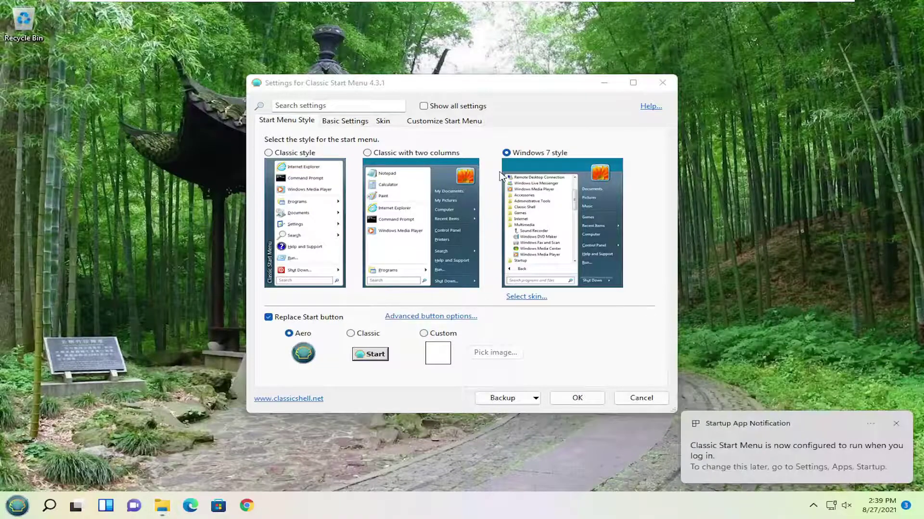
Try the two-column classic and Classic start menu styles, and settle on the Windows 7 style.
left_click(388, 153)
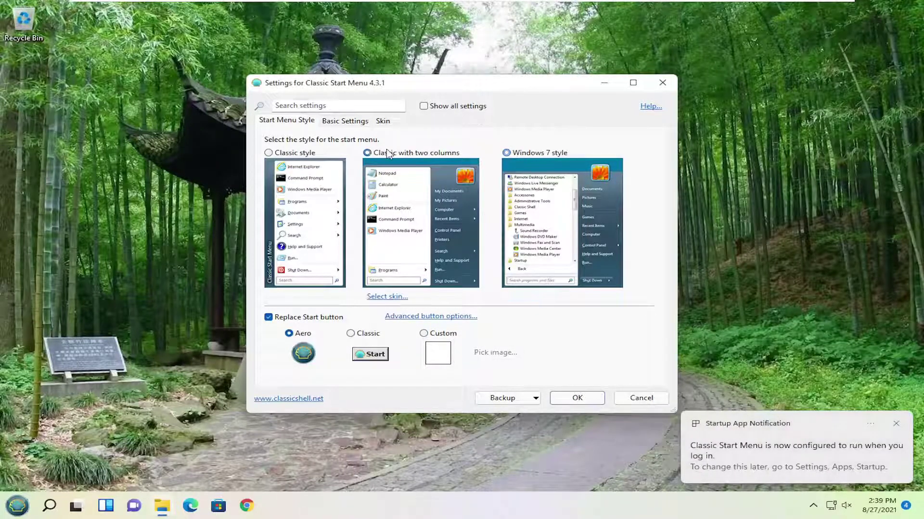
left_click(268, 153)
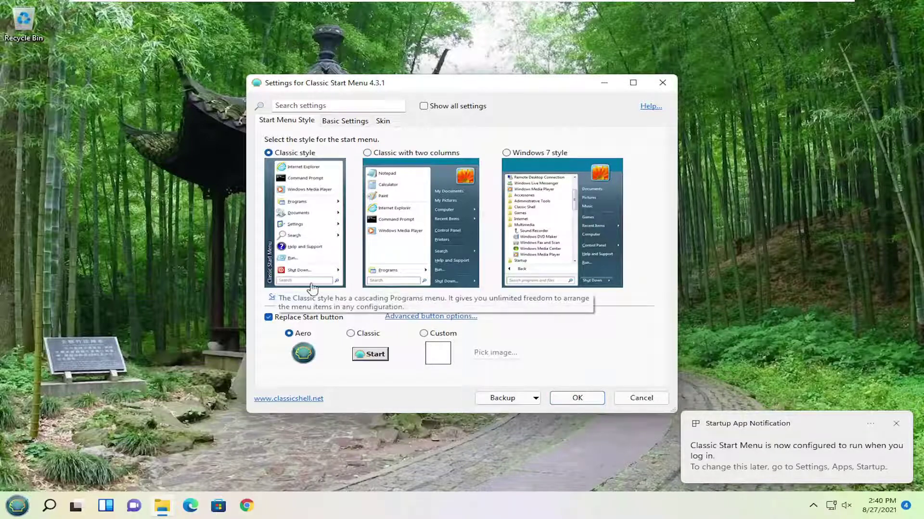
left_click(507, 153)
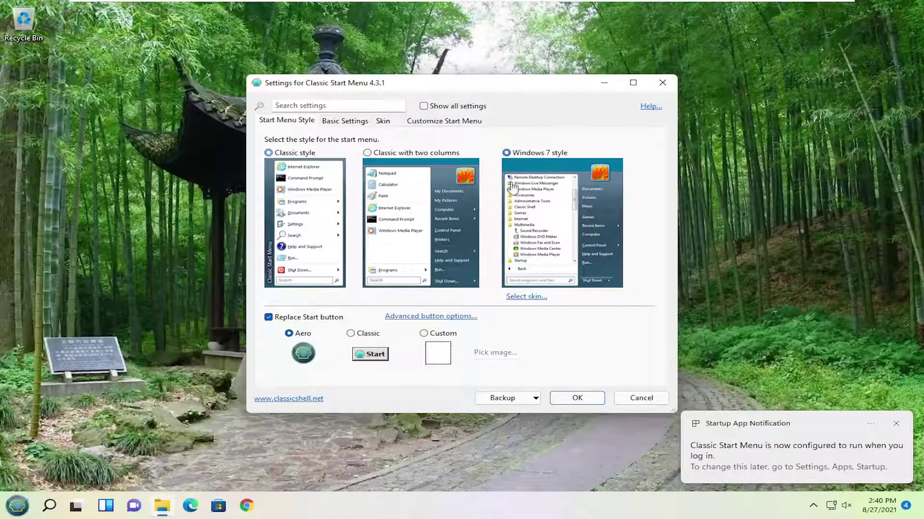
left_click(580, 399)
Open the replaced start menu to examine its layout, closing the Classic Start Menu settings window.
left_click(12, 507)
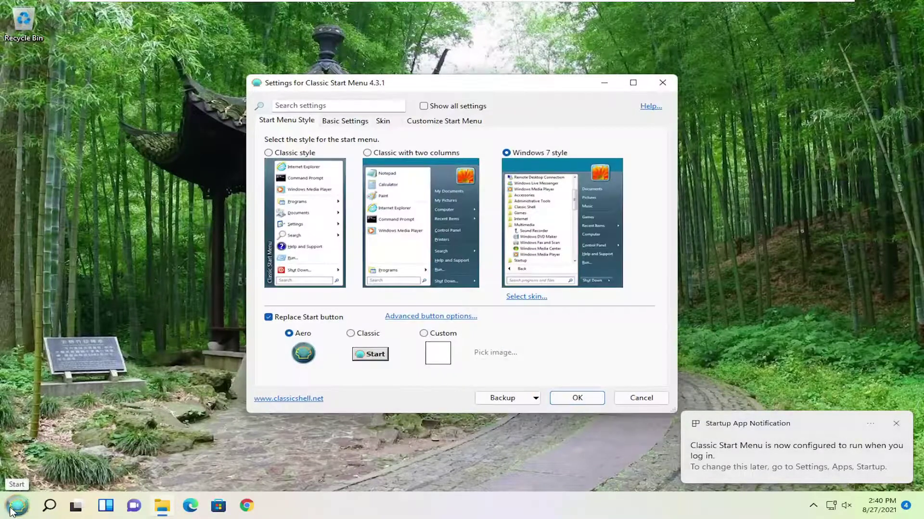
left_click(12, 507)
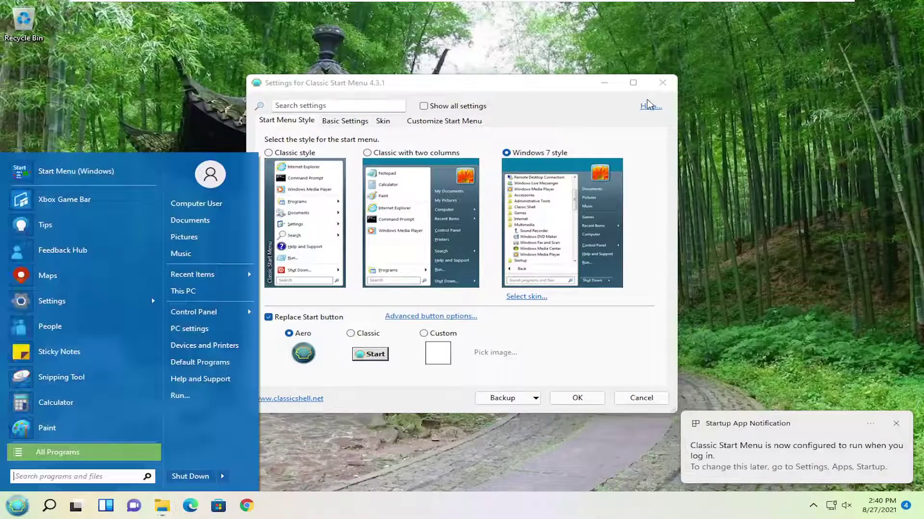
left_click(662, 82)
left_click(16, 506)
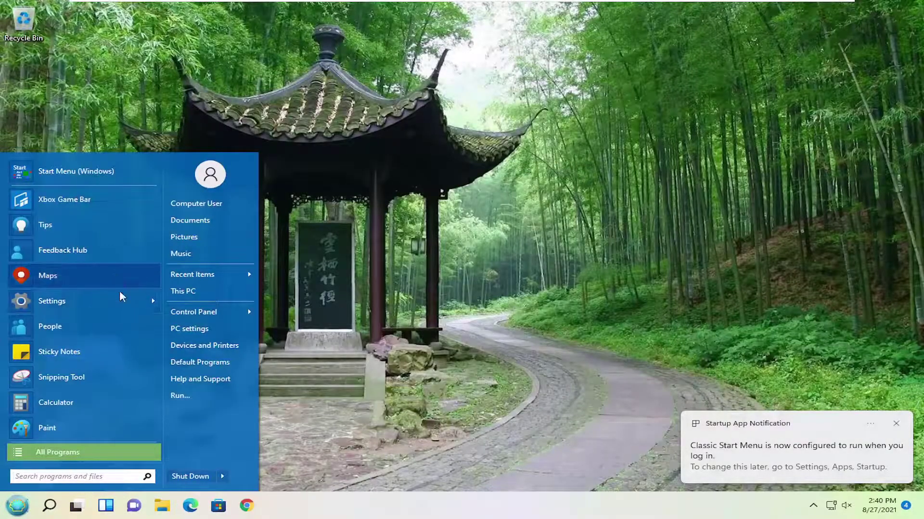
Reopen the Classic Start Menu settings from the Start button's own options.
right_click(23, 506)
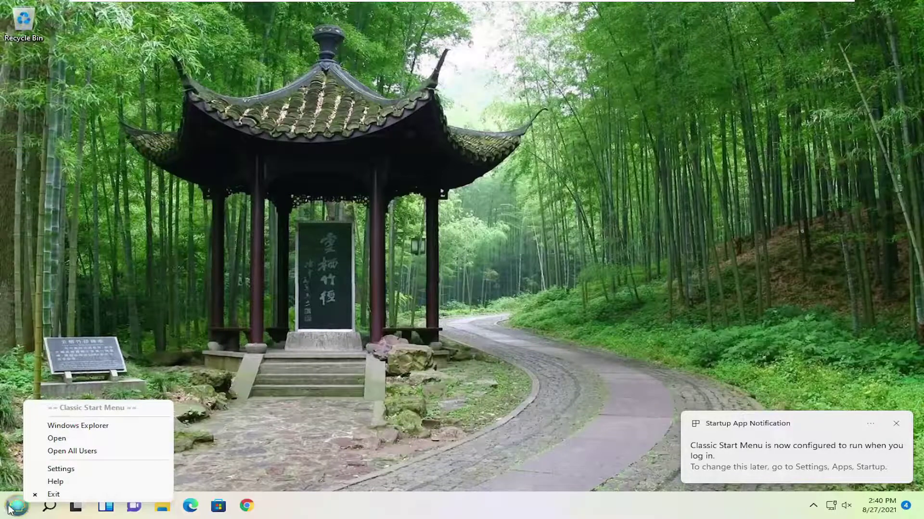
left_click(62, 470)
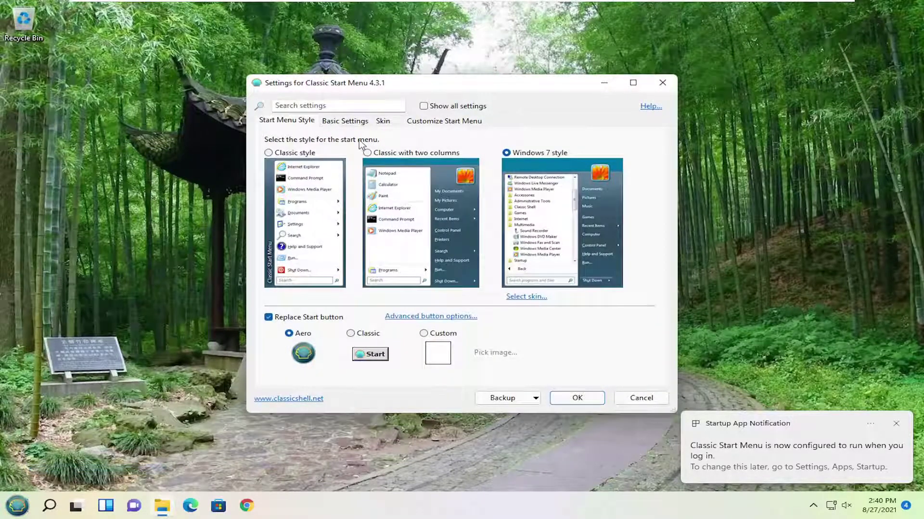
Look through the list of current menu items in the start menu customization settings.
left_click(438, 122)
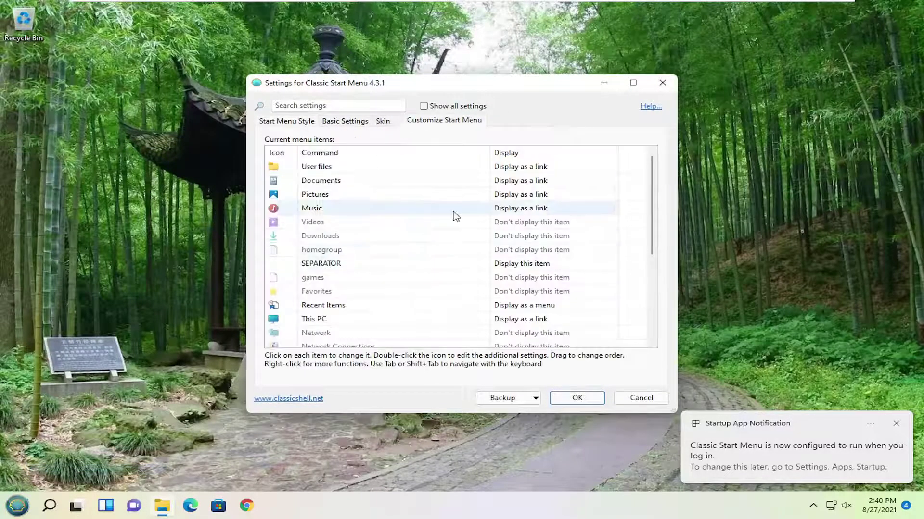
scroll(454, 227, "down", 4)
scroll(457, 230, "up", 4)
Set the start menu skin to Classic Skin and save the settings.
left_click(383, 122)
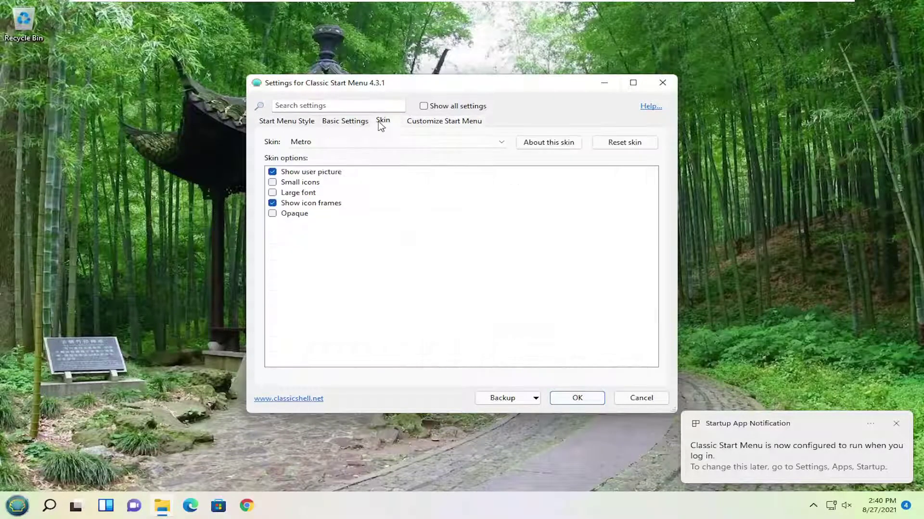
left_click(325, 142)
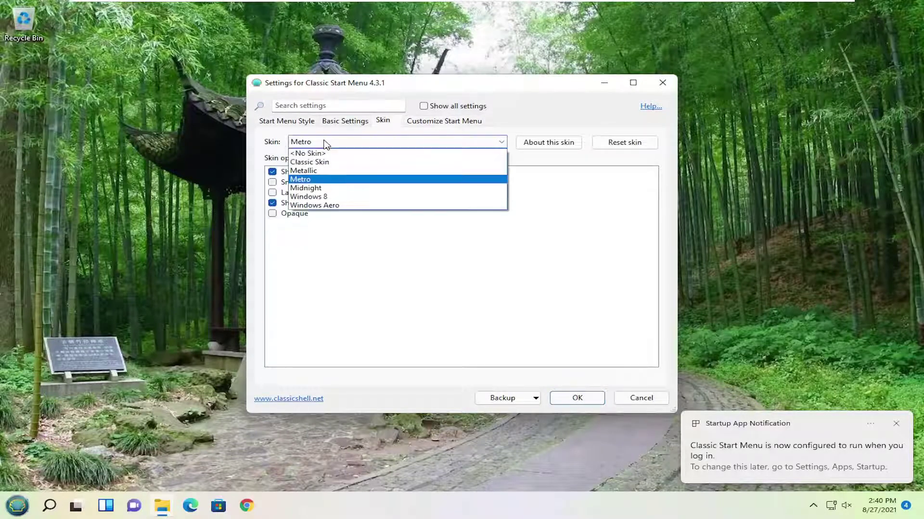
left_click(324, 162)
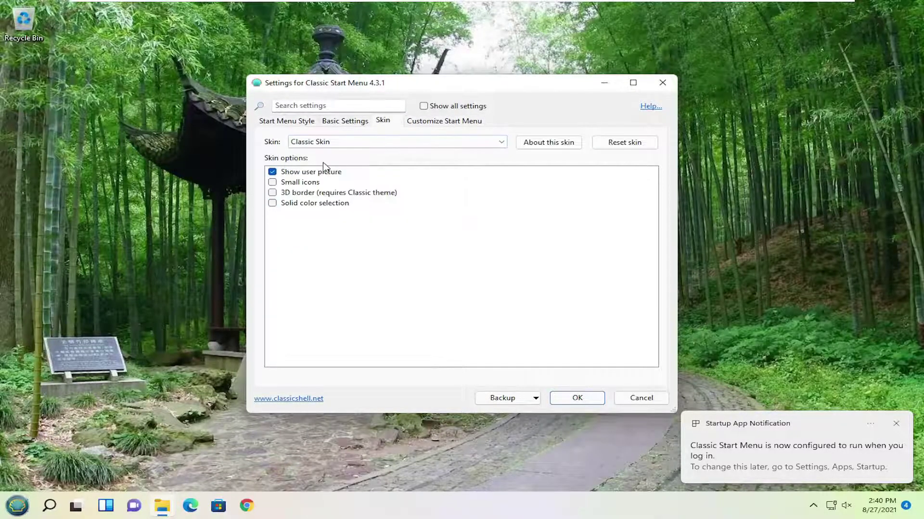
left_click(577, 398)
Open the start menu to check the applied skin, and dismiss the startup app notification.
left_click(21, 509)
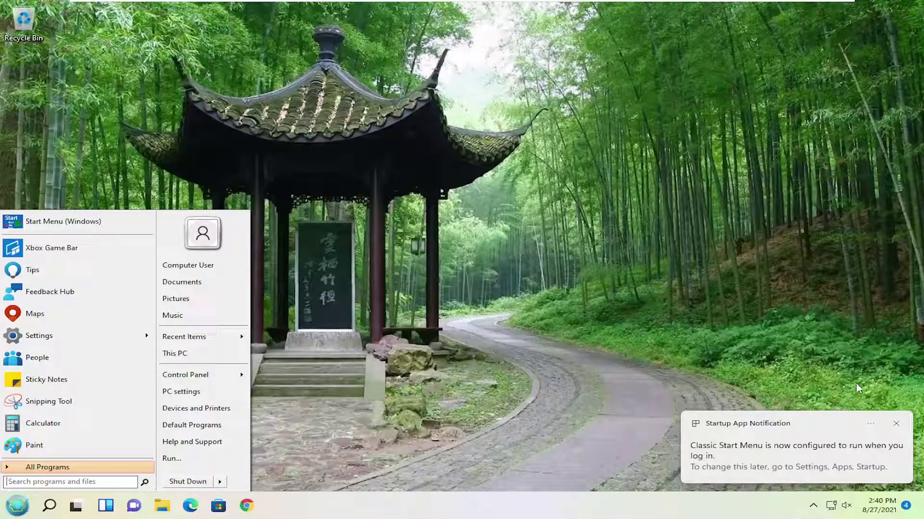
left_click(896, 425)
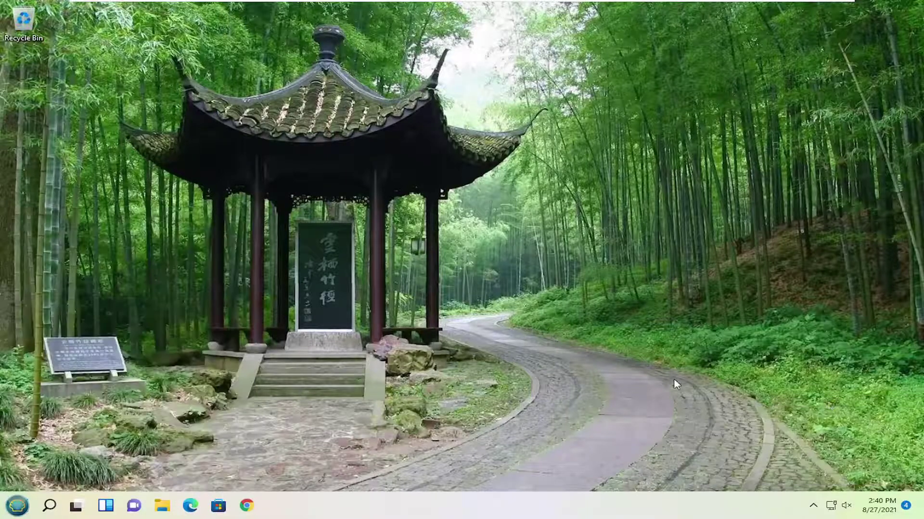
left_click(18, 510)
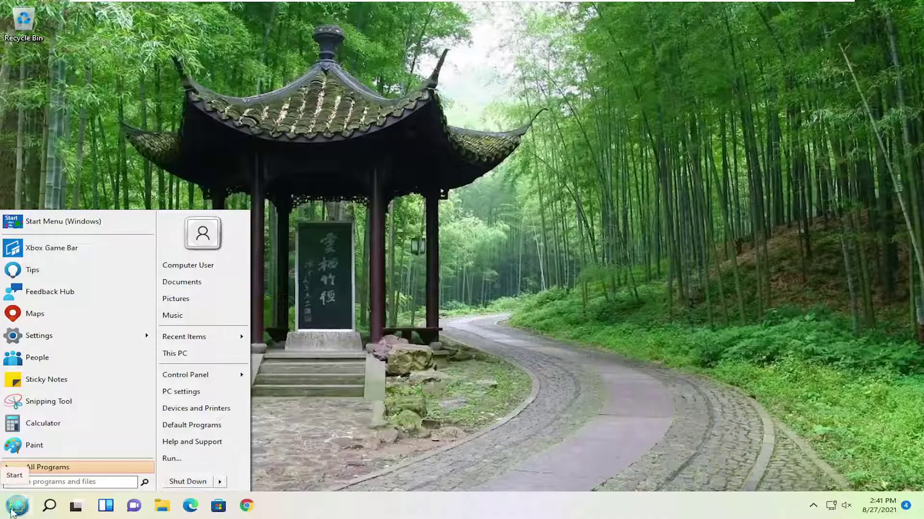
left_click(1, 507)
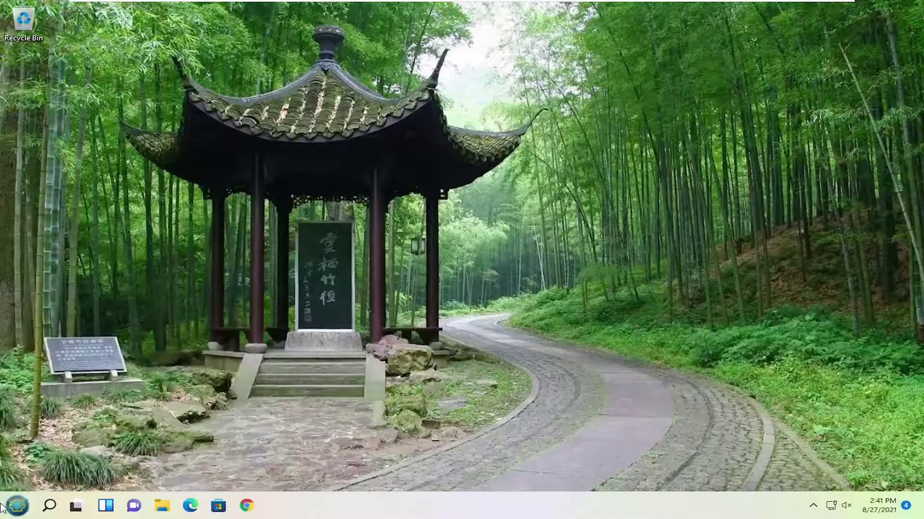
Compare the start menus that open from the outer edges and from the centre of the replaced Start button.
left_click(5, 510)
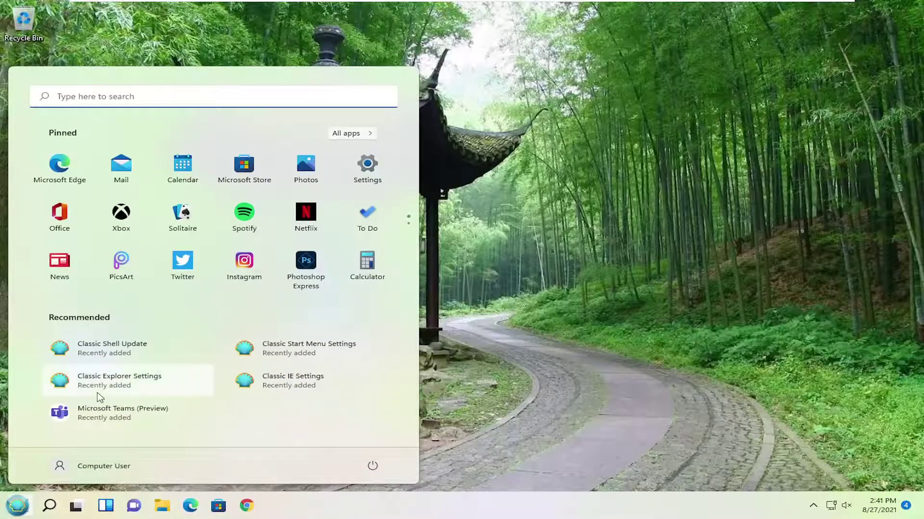
left_click(26, 513)
left_click(27, 513)
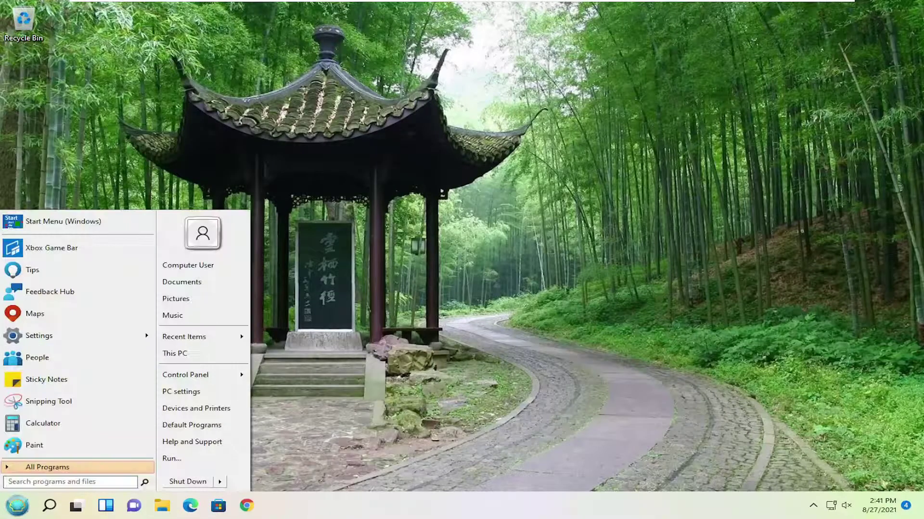
left_click(337, 314)
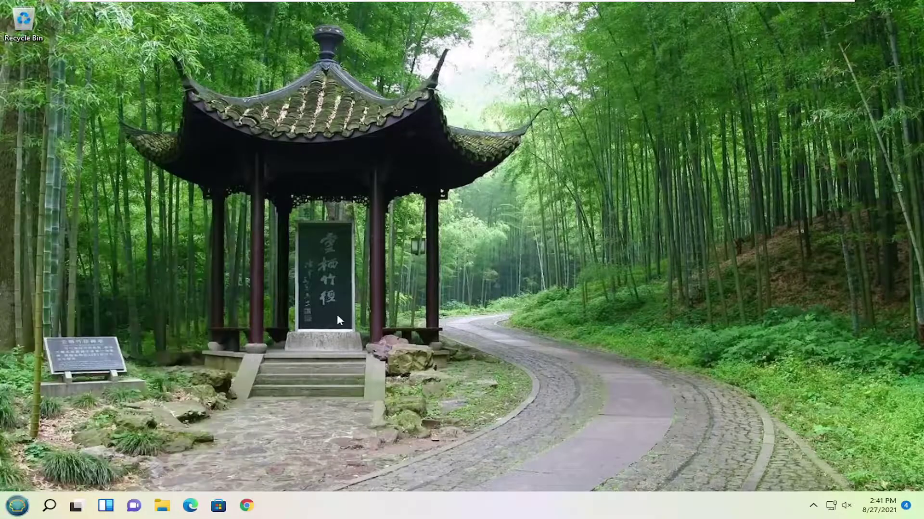
left_click(27, 517)
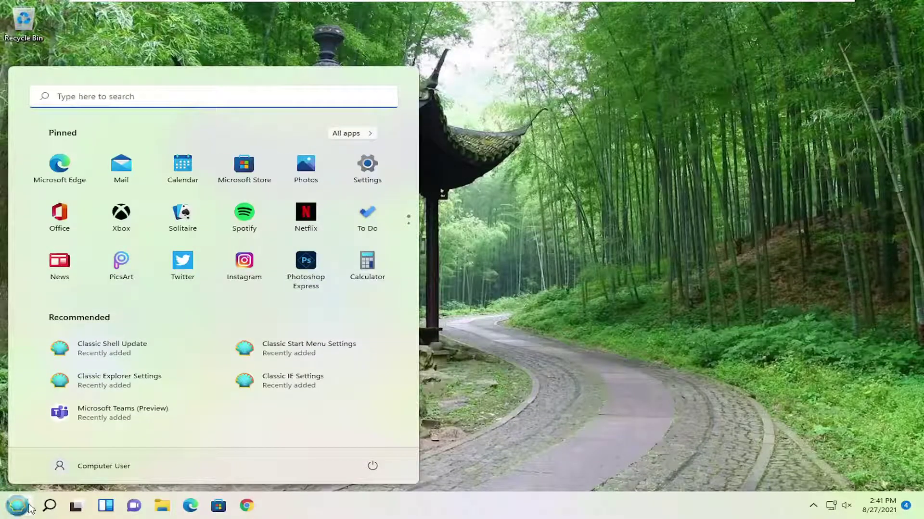
left_click(526, 326)
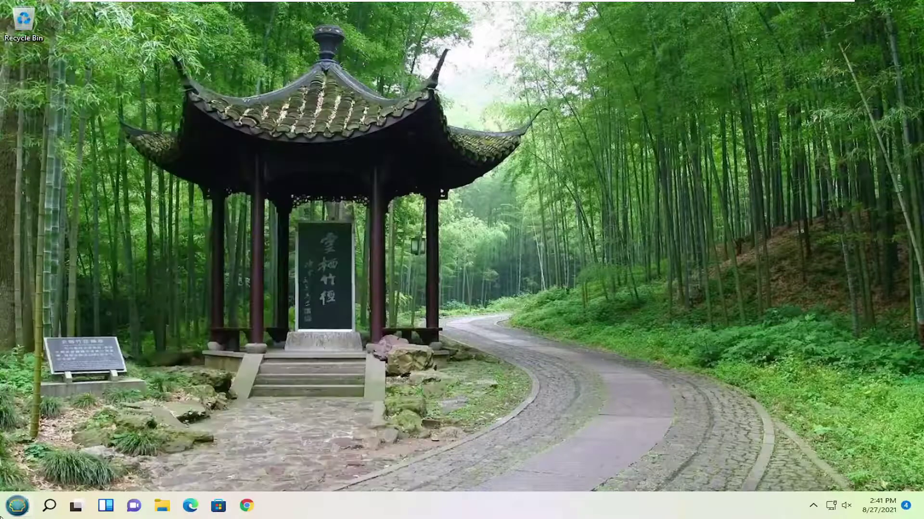
left_click(17, 508)
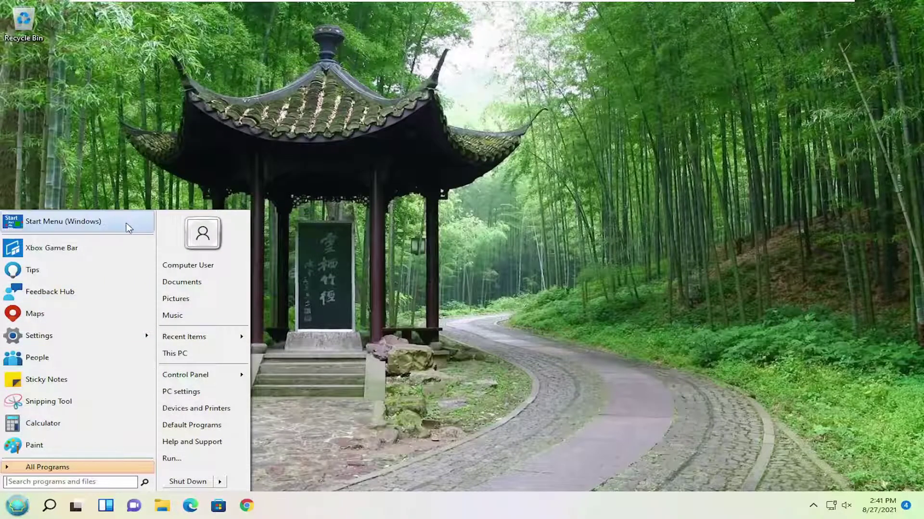
left_click(347, 356)
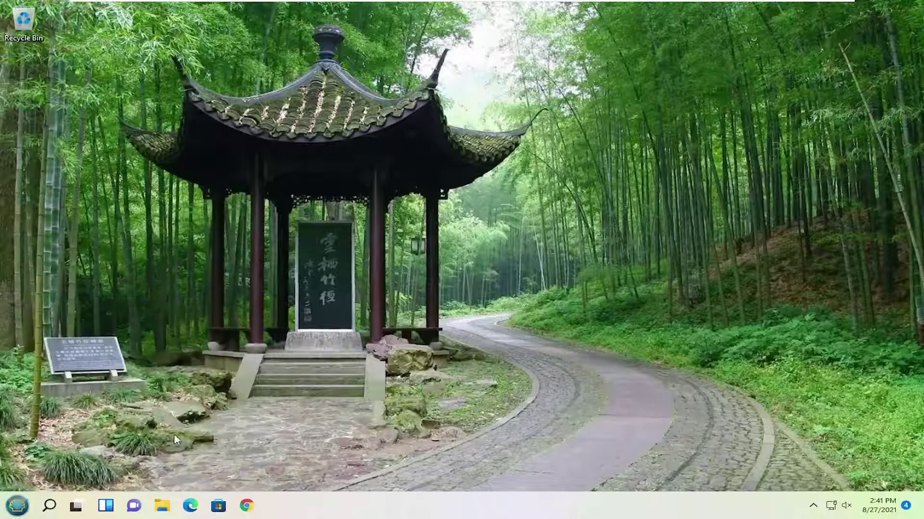
Open the classic start menu, examine its additional shut down options, and close it.
left_click(7, 504)
left_click(17, 506)
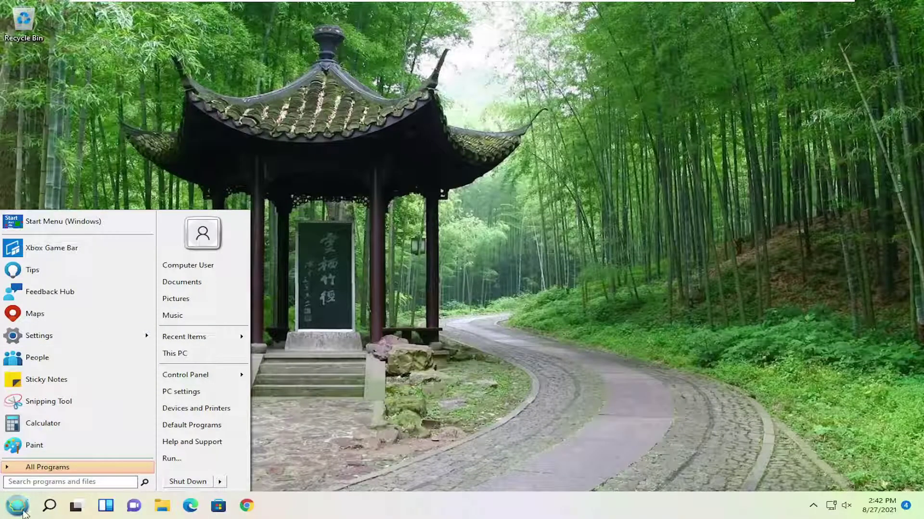
mouse_move(39, 510)
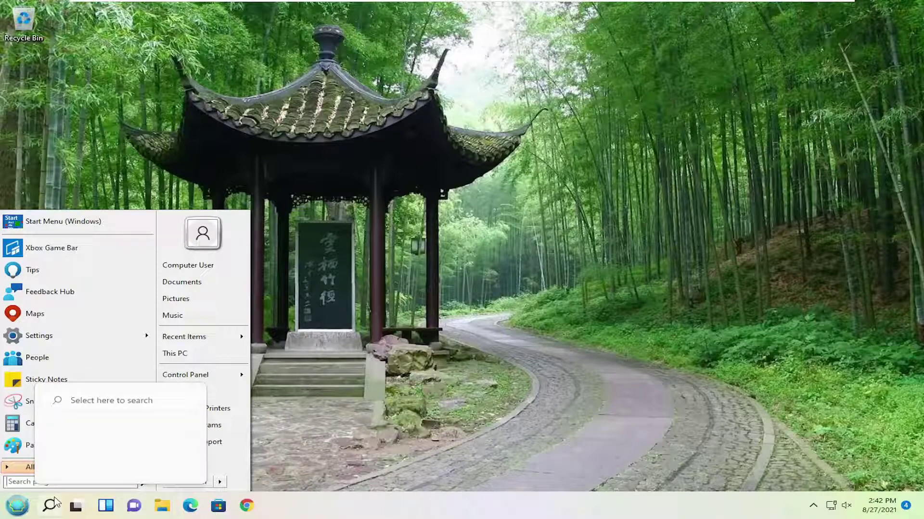
left_click(55, 502)
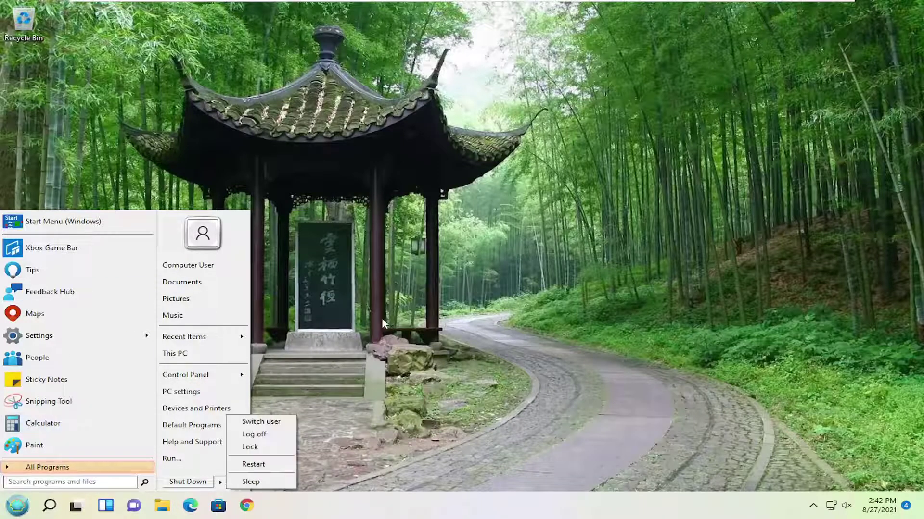
left_click(397, 311)
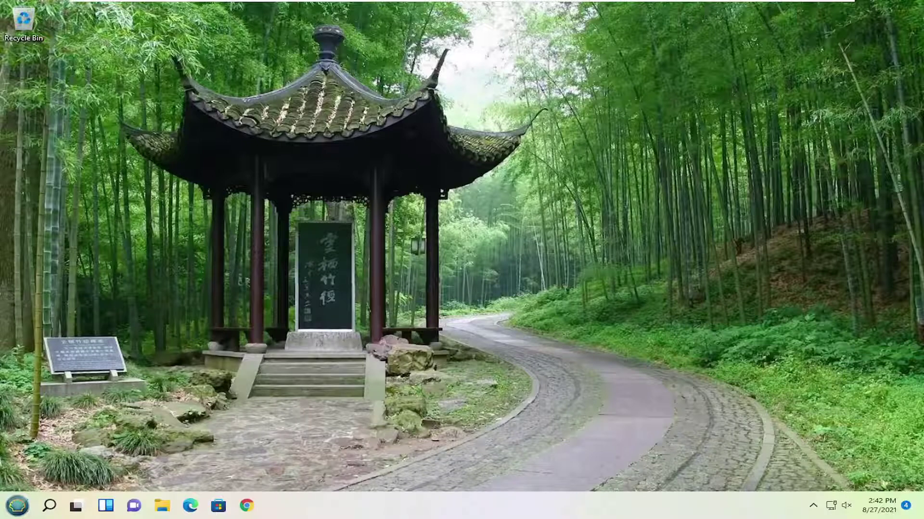